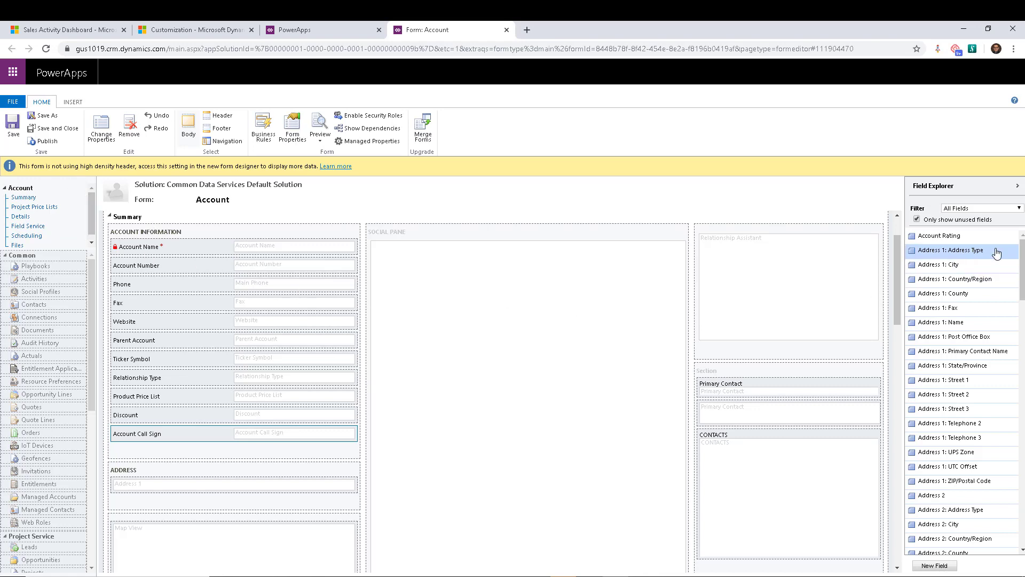
Try adding the Account Rating field below Account Number in the Account Information section, and remove it again
{"action": "left_click_drag", "start_coordinate": [970, 245], "coordinate": [252, 284]}
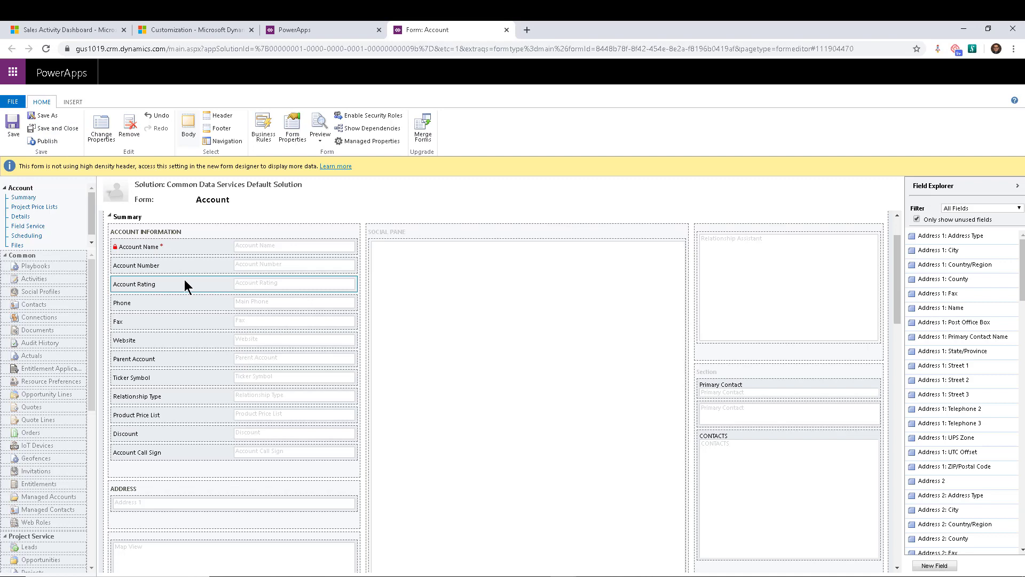
{"action": "key", "text": "Delete"}
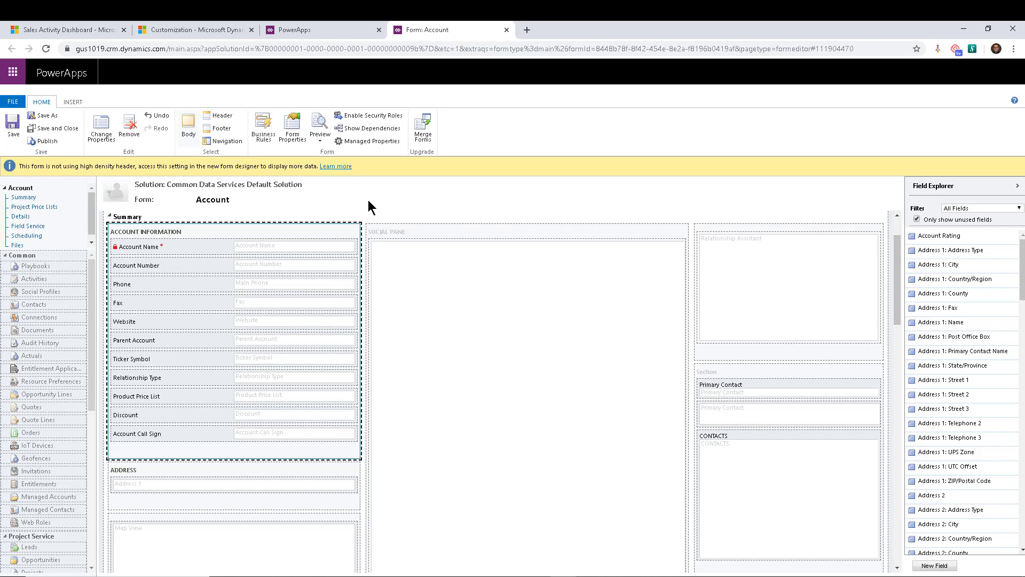
Switch to the PowerApps maker portal and view the list of available environments
{"action": "left_click", "coordinate": [315, 32]}
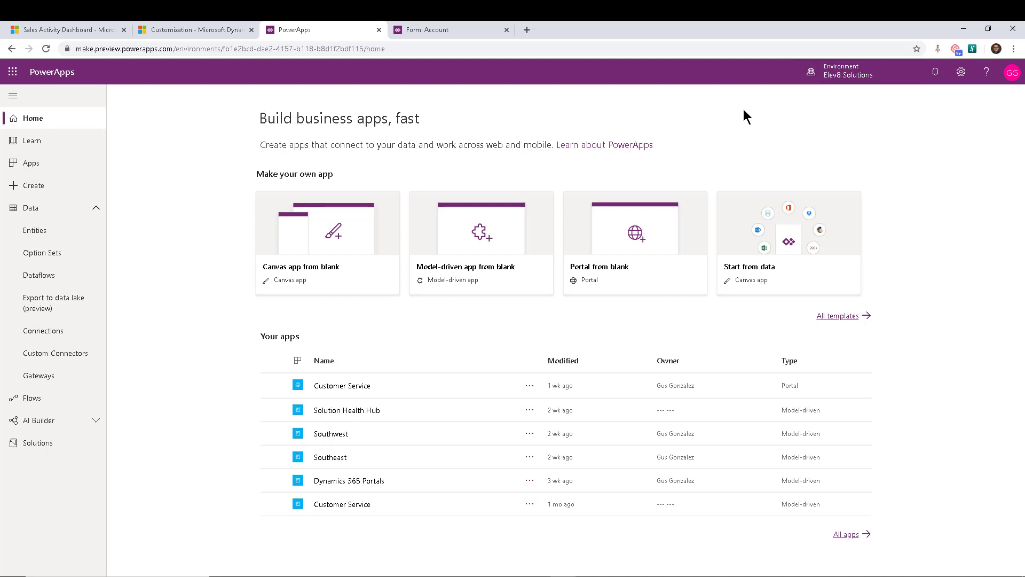
{"action": "left_click", "coordinate": [842, 74]}
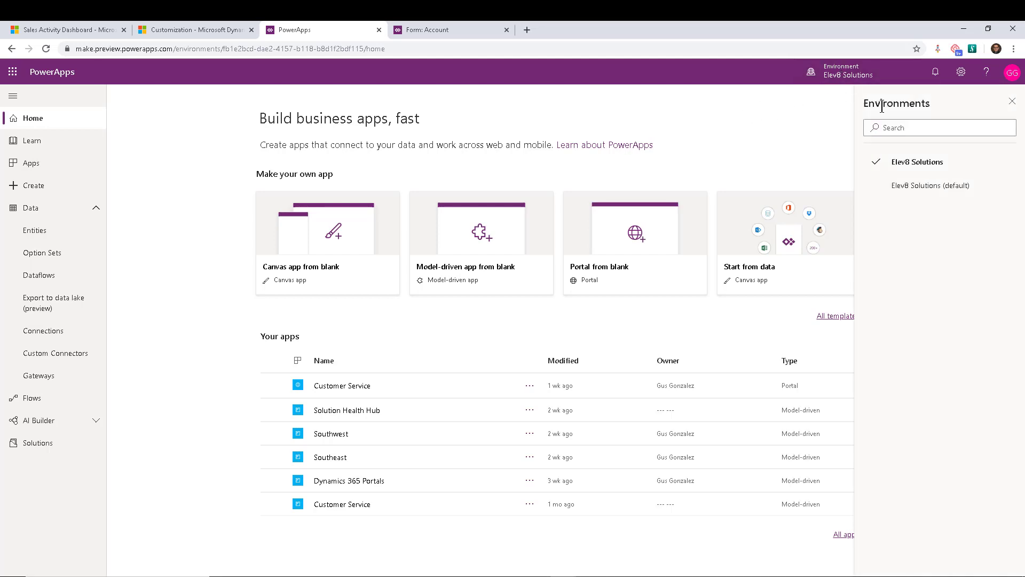
{"action": "left_click", "coordinate": [1012, 101]}
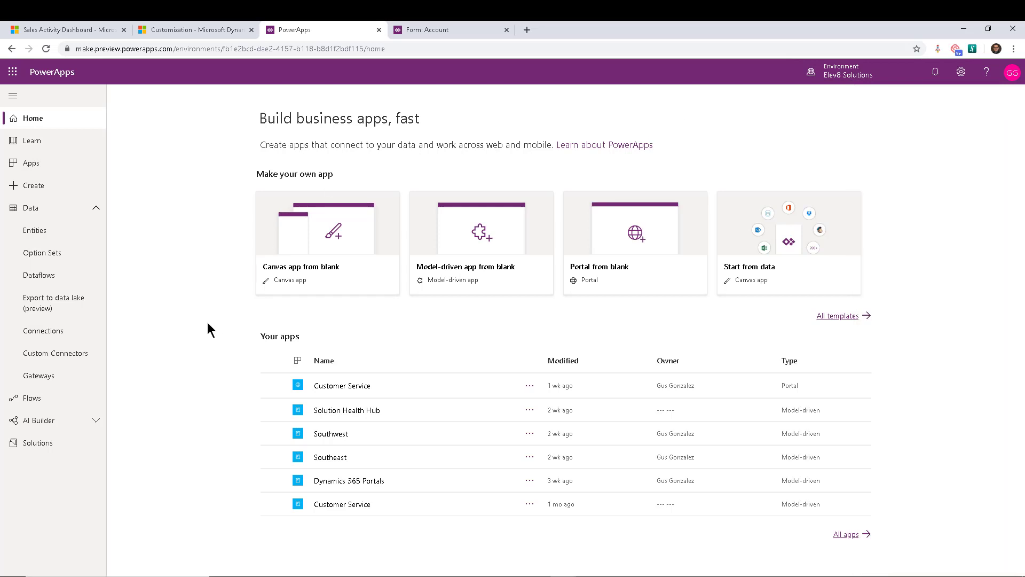
Open the Account entity's main form named Account in the new form designer
{"action": "left_click", "coordinate": [48, 240]}
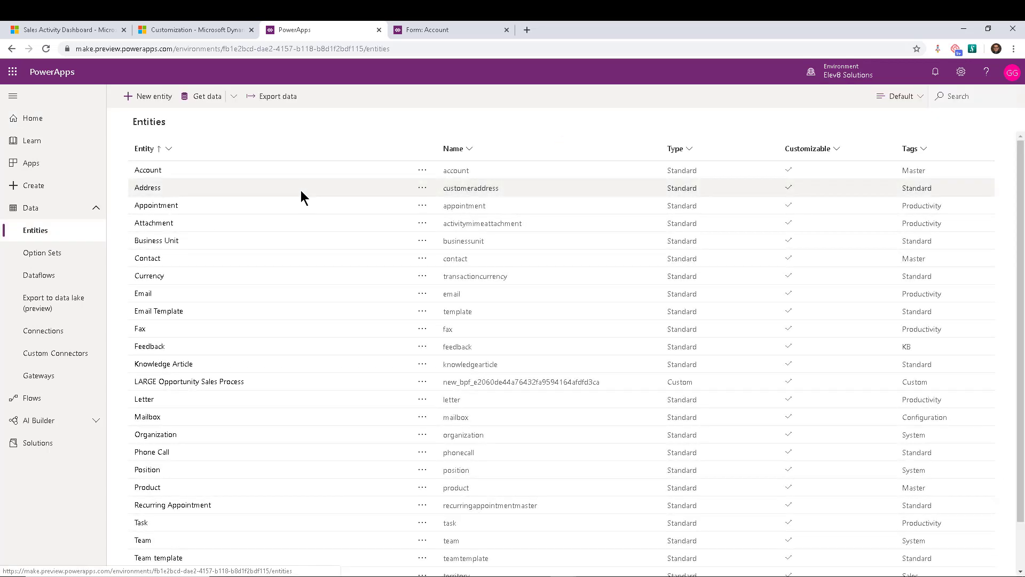
{"action": "left_click", "coordinate": [149, 172]}
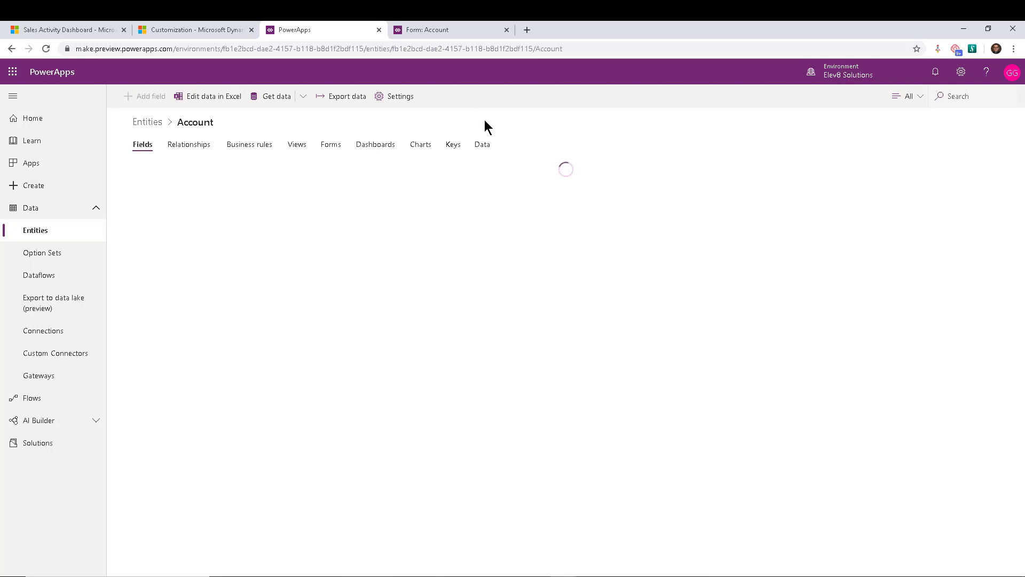
{"action": "left_click", "coordinate": [328, 148]}
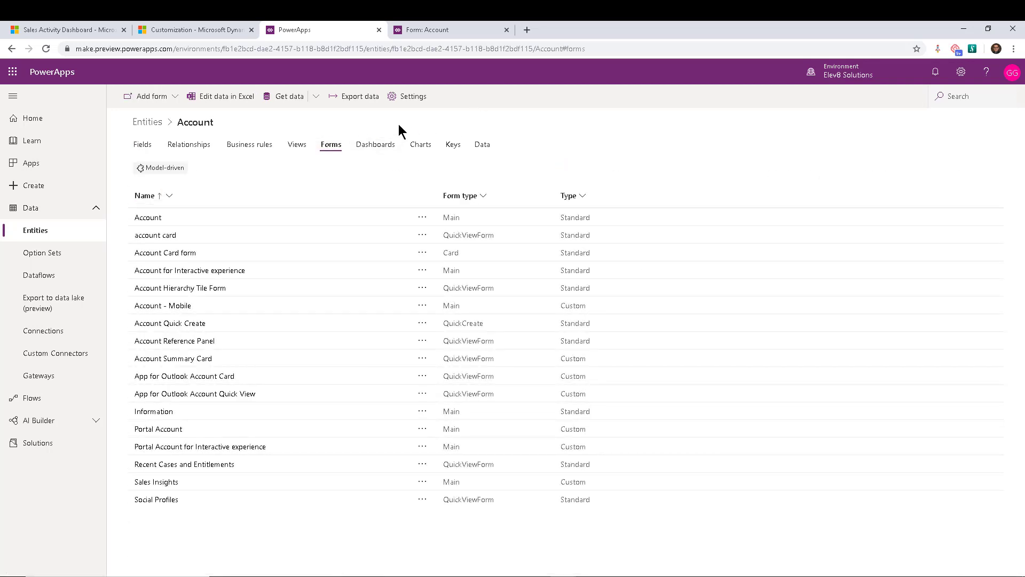
{"action": "left_click", "coordinate": [154, 221]}
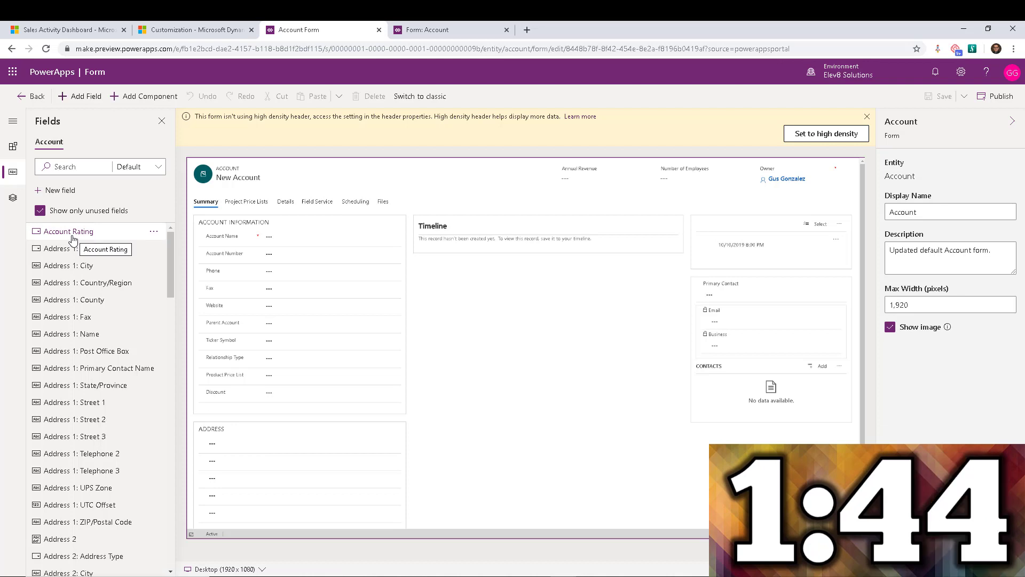
Add the unused Account Rating field to the Account Information section, directly below Account Name
{"action": "mouse_move", "coordinate": [75, 236]}
{"action": "left_mouse_down"}
{"action": "mouse_move", "coordinate": [211, 231]}
{"action": "mouse_move", "coordinate": [239, 236]}
{"action": "mouse_move", "coordinate": [248, 256]}
{"action": "left_mouse_up"}
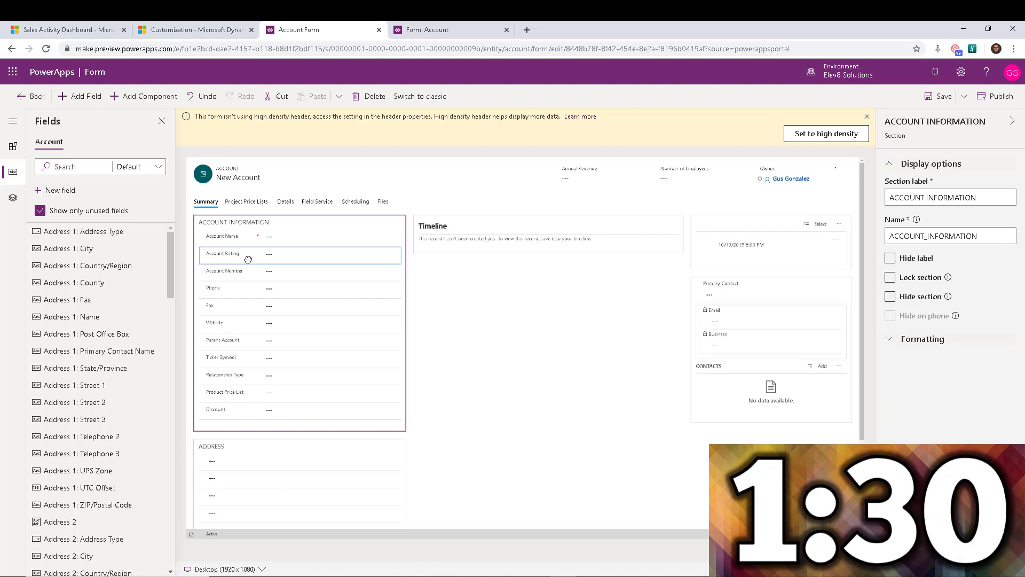
Look through the form's Project Price Lists, Details and Summary tabs, and check the available save options
{"action": "left_click", "coordinate": [243, 205]}
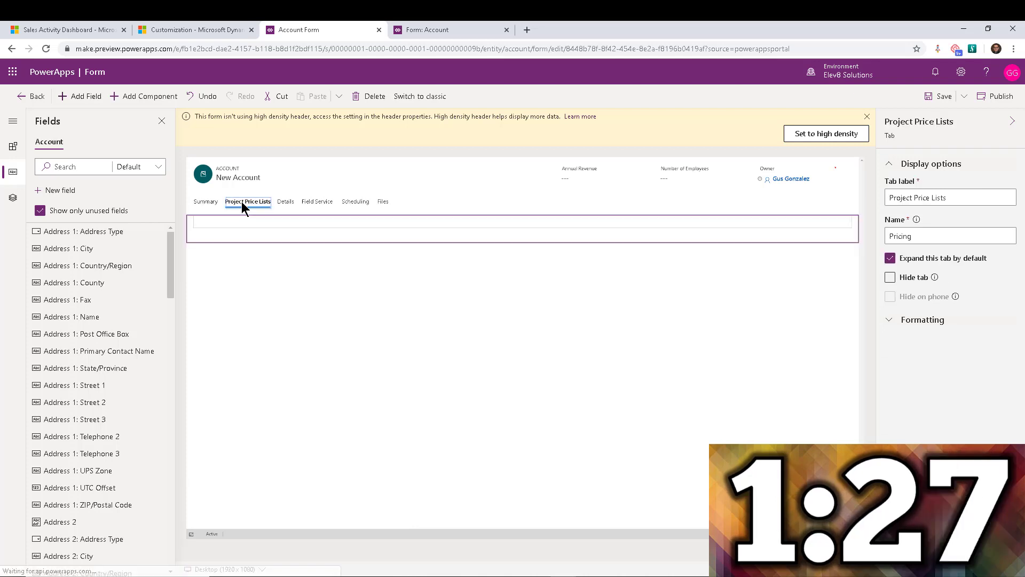
{"action": "left_click", "coordinate": [286, 202]}
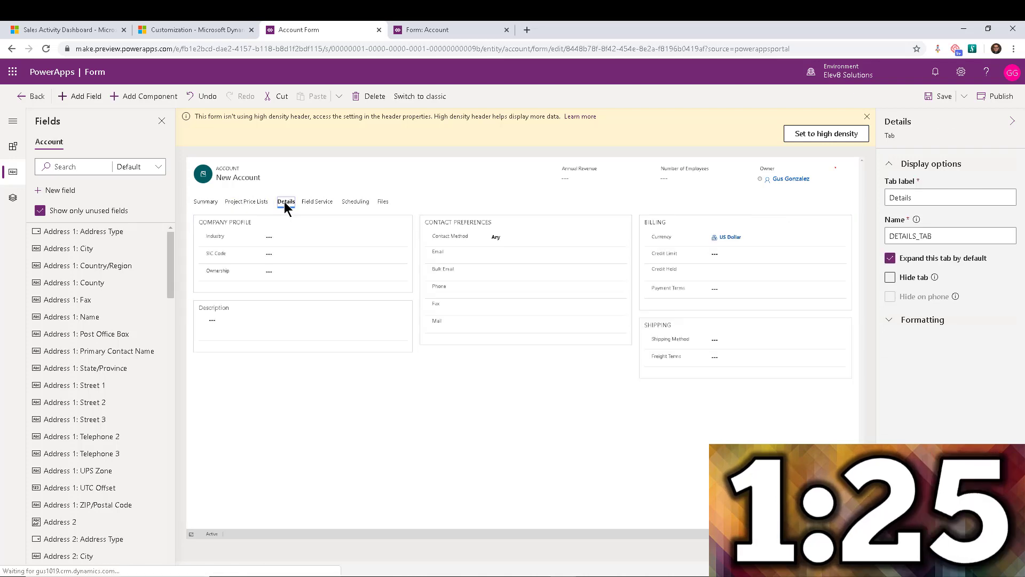
{"action": "left_click", "coordinate": [205, 203]}
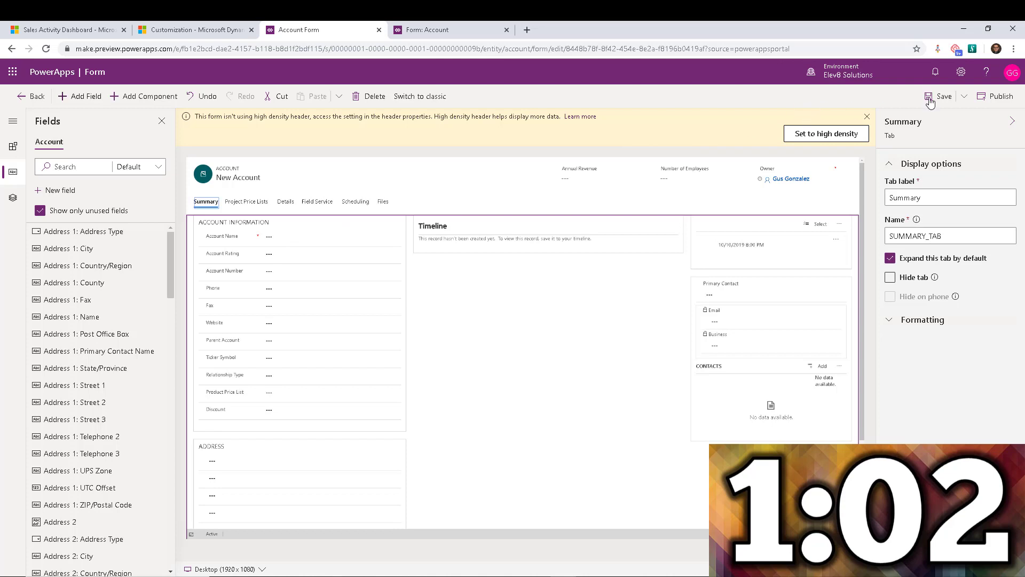
{"action": "left_click", "coordinate": [964, 97]}
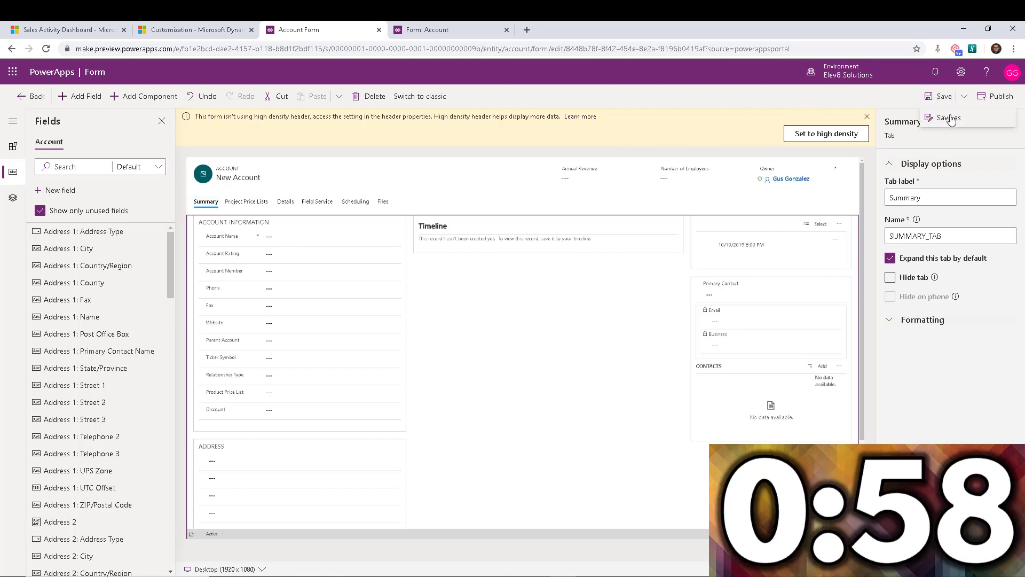
{"action": "left_click", "coordinate": [890, 98]}
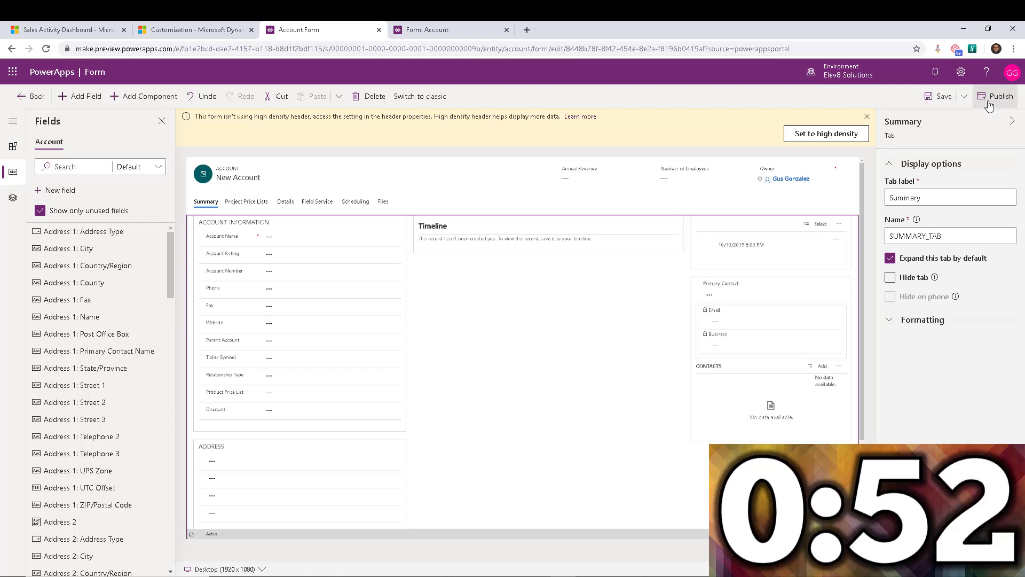
{"action": "left_click", "coordinate": [448, 29]}
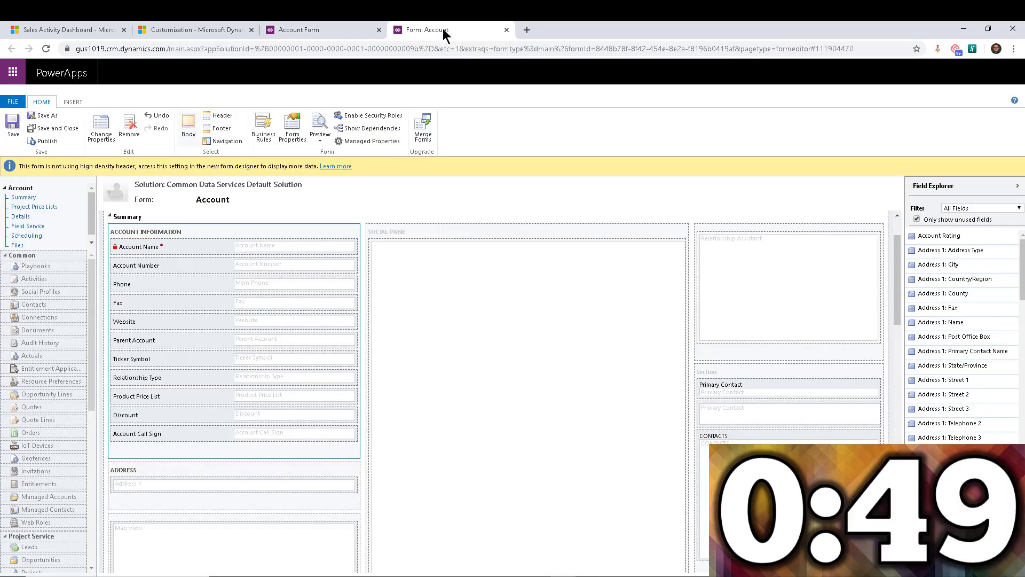
{"action": "left_click", "coordinate": [45, 141]}
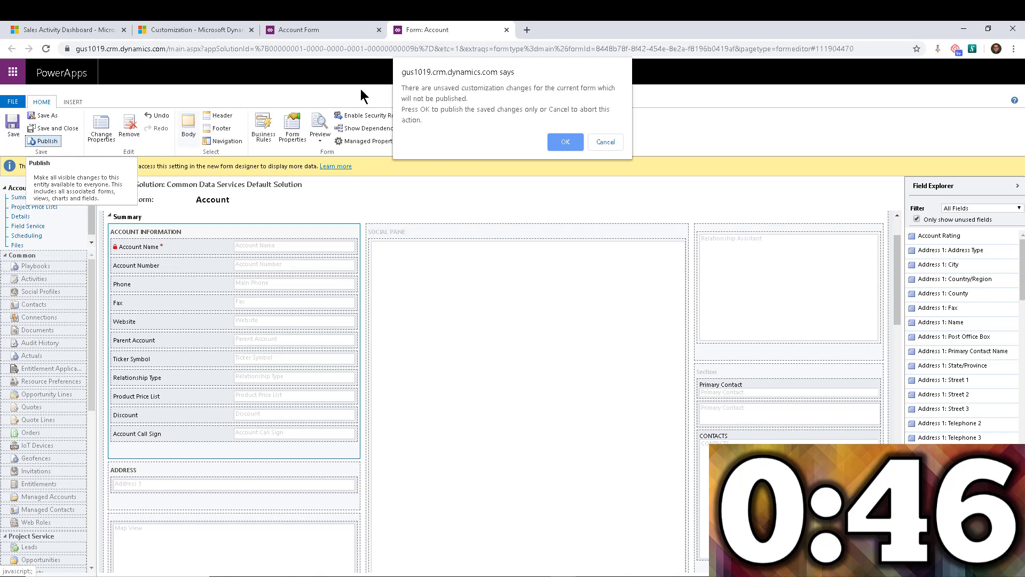
{"action": "left_click", "coordinate": [591, 143]}
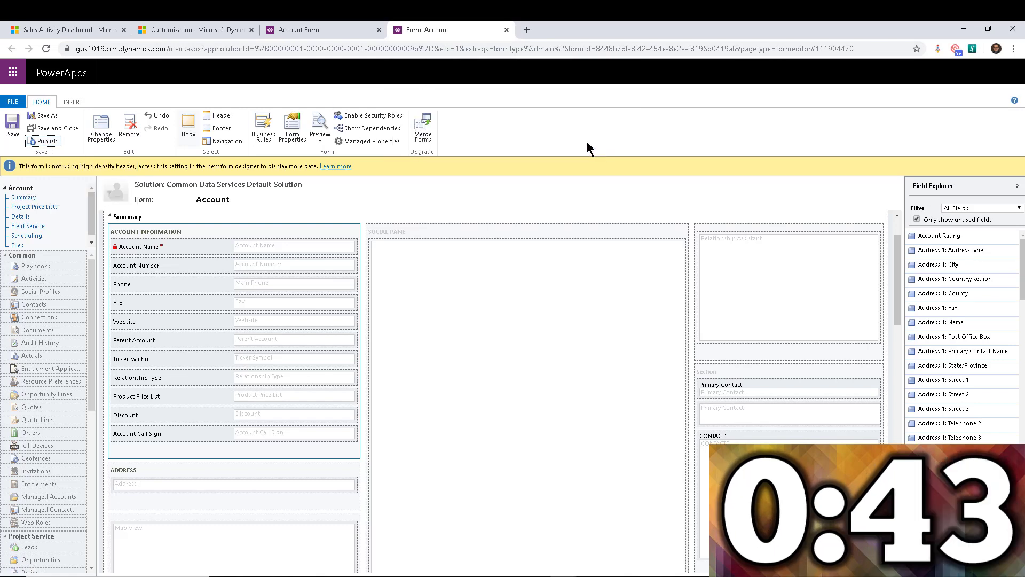
Publish the Account form with the added Account Rating field from the new form designer
{"action": "left_click", "coordinate": [315, 31]}
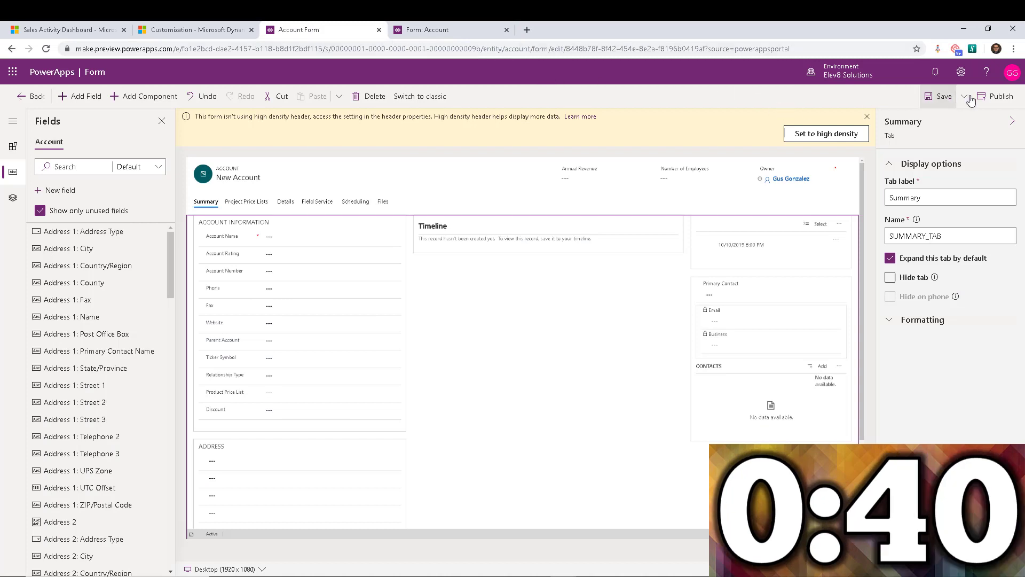
{"action": "left_click", "coordinate": [996, 101]}
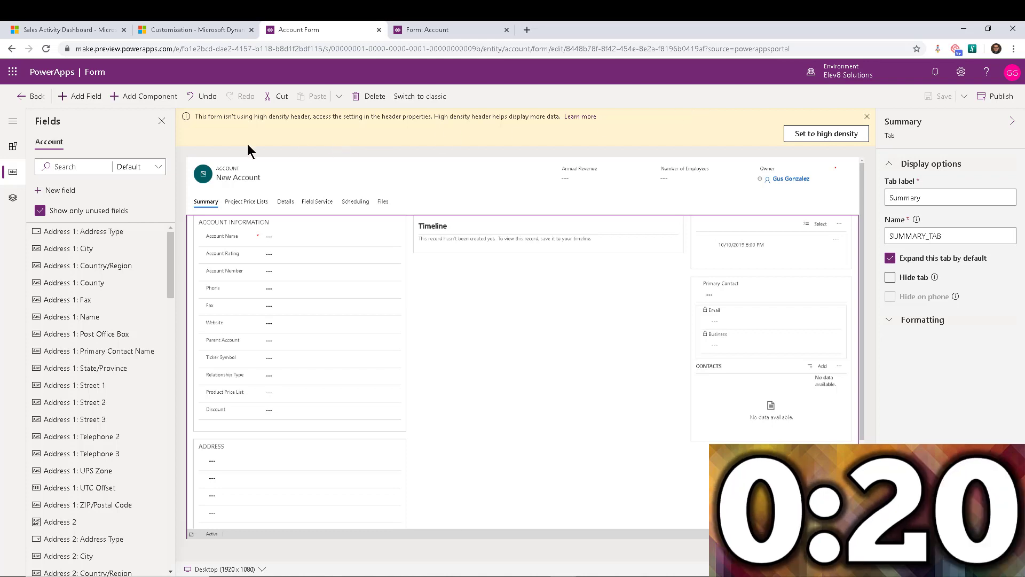
{"action": "left_click", "coordinate": [30, 99]}
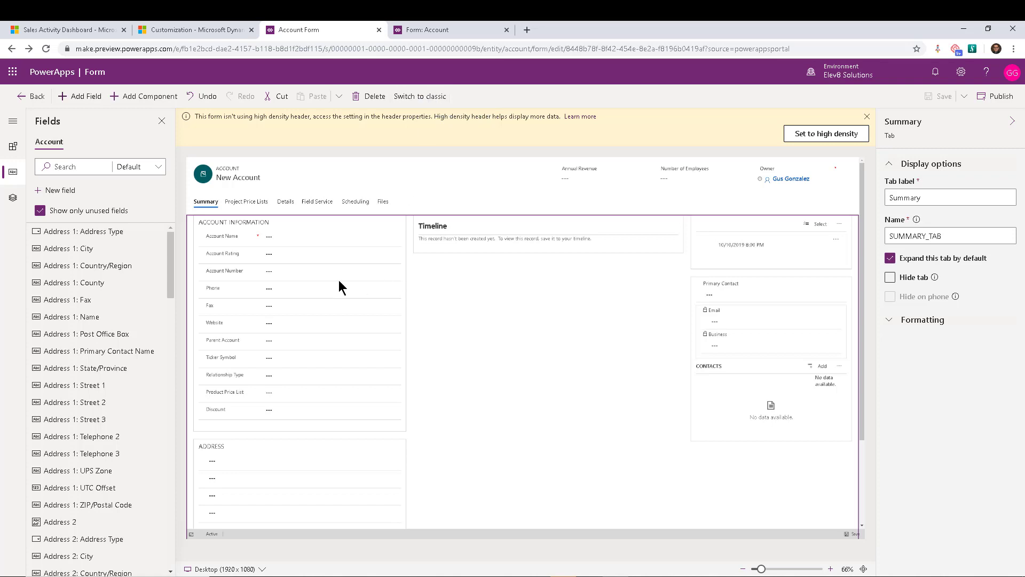
View the properties of the Account Rating field on the form, collapsing and reopening the properties pane
{"action": "left_click", "coordinate": [275, 254]}
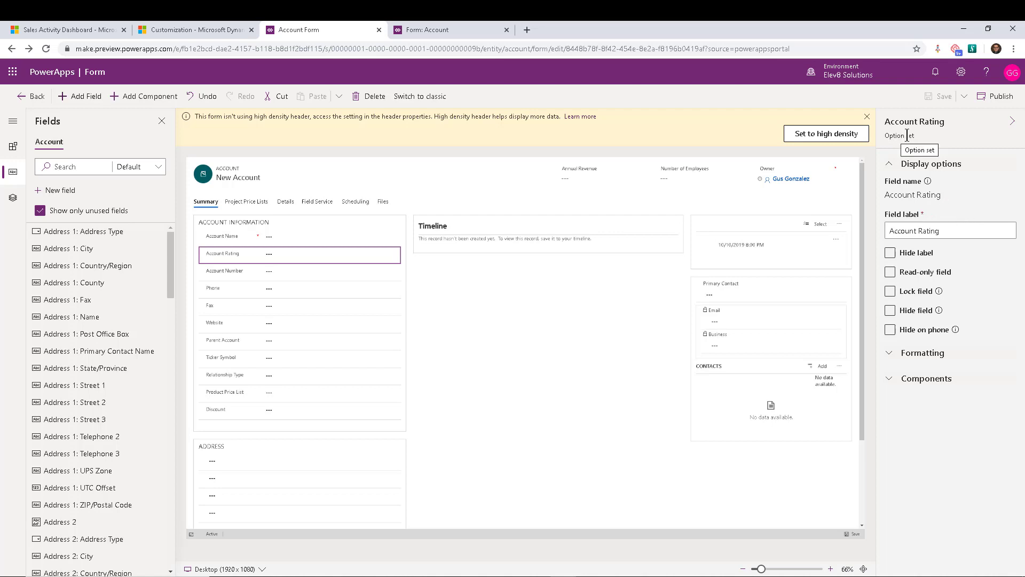
{"action": "left_click", "coordinate": [1012, 122]}
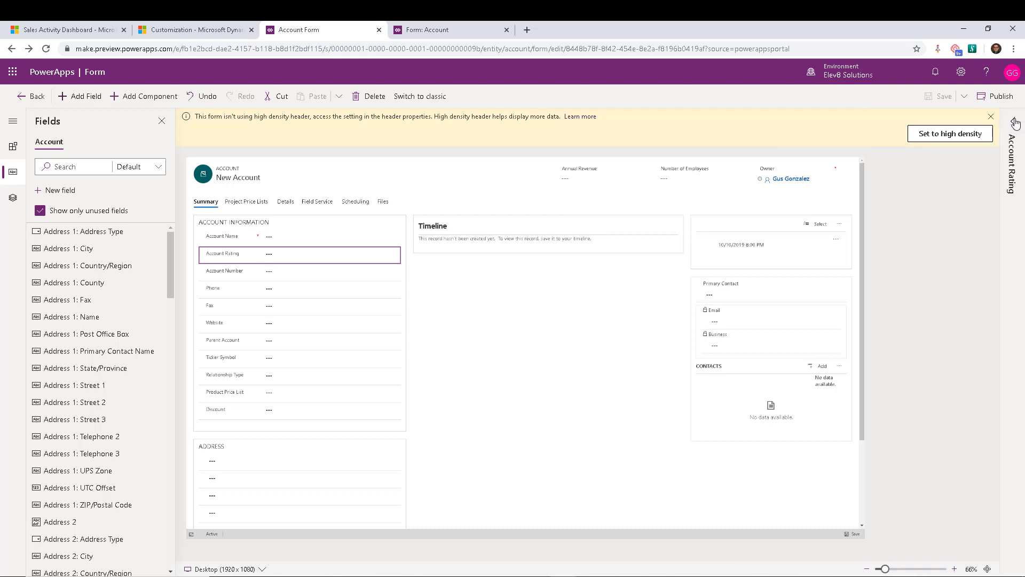
{"action": "left_click", "coordinate": [1015, 123]}
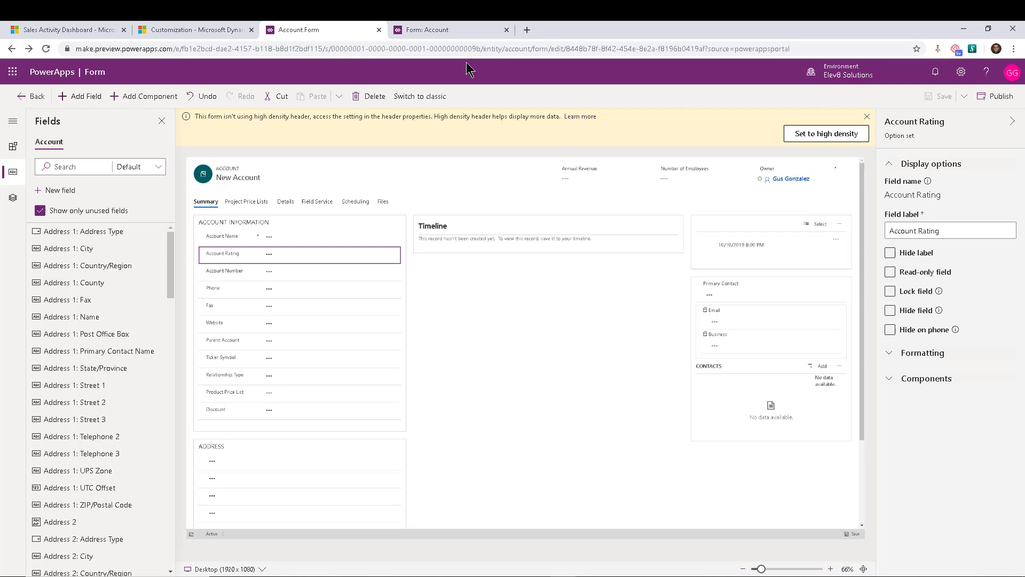
Switch to the classic Account form editor and reload it, discarding its unsaved changes
{"action": "left_click", "coordinate": [447, 26]}
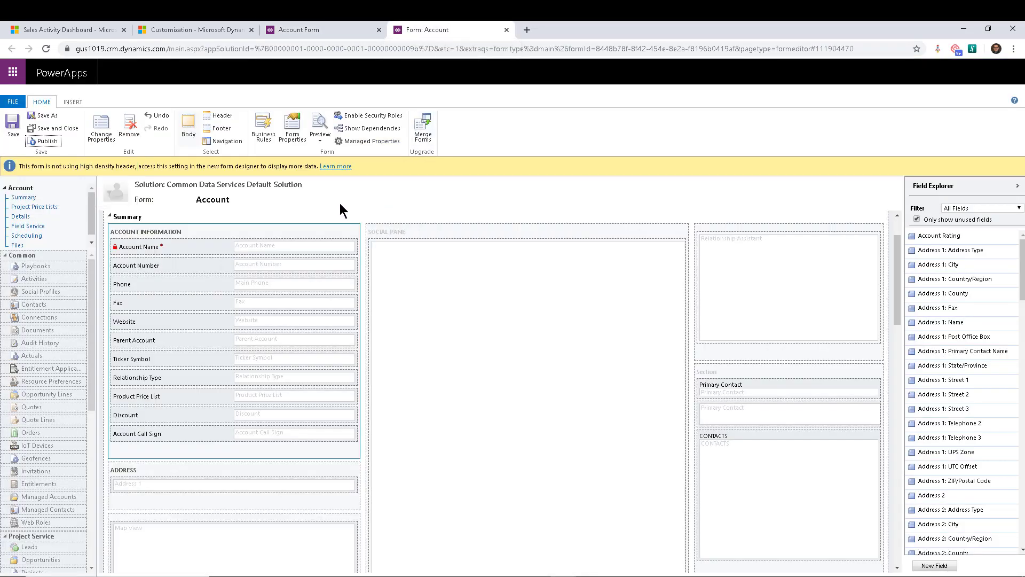
{"action": "key", "text": "F5"}
{"action": "left_click", "coordinate": [563, 107]}
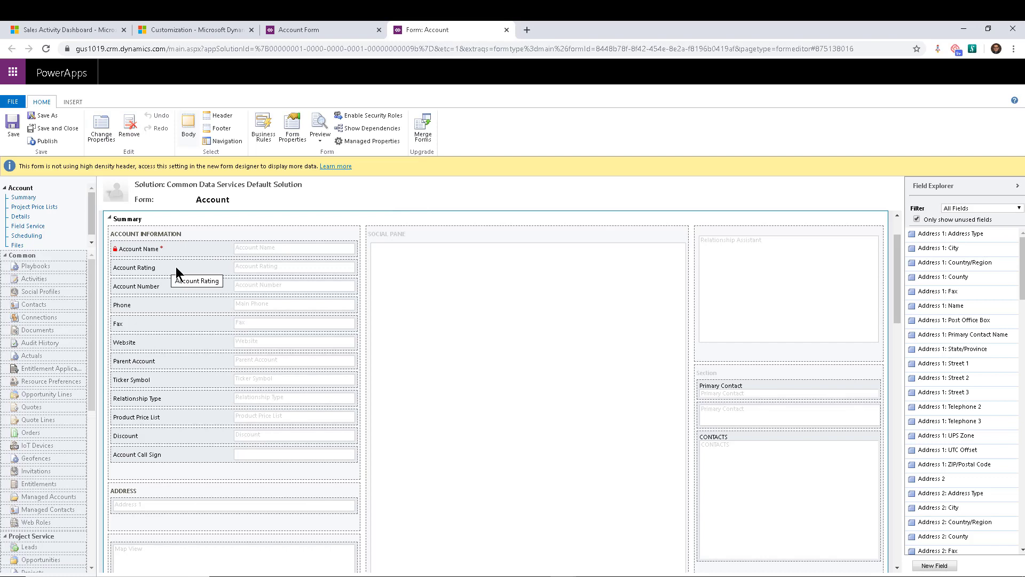
Examine the Account Rating field's details and field requirement options in its classic definition, and close both windows without changes
{"action": "double_click", "coordinate": [226, 267]}
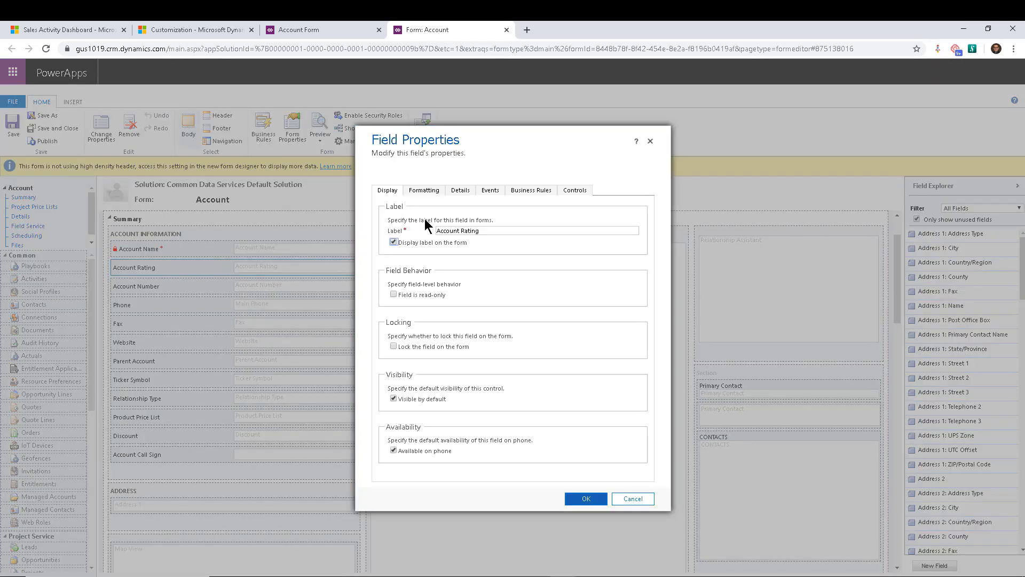
{"action": "left_click", "coordinate": [460, 190]}
{"action": "left_click", "coordinate": [414, 334]}
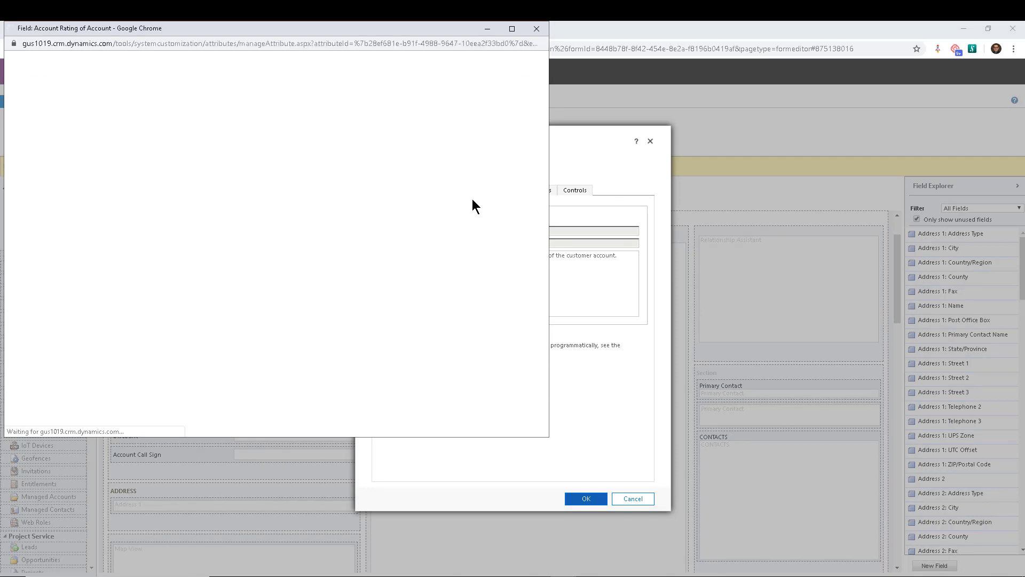
{"action": "left_click", "coordinate": [431, 162]}
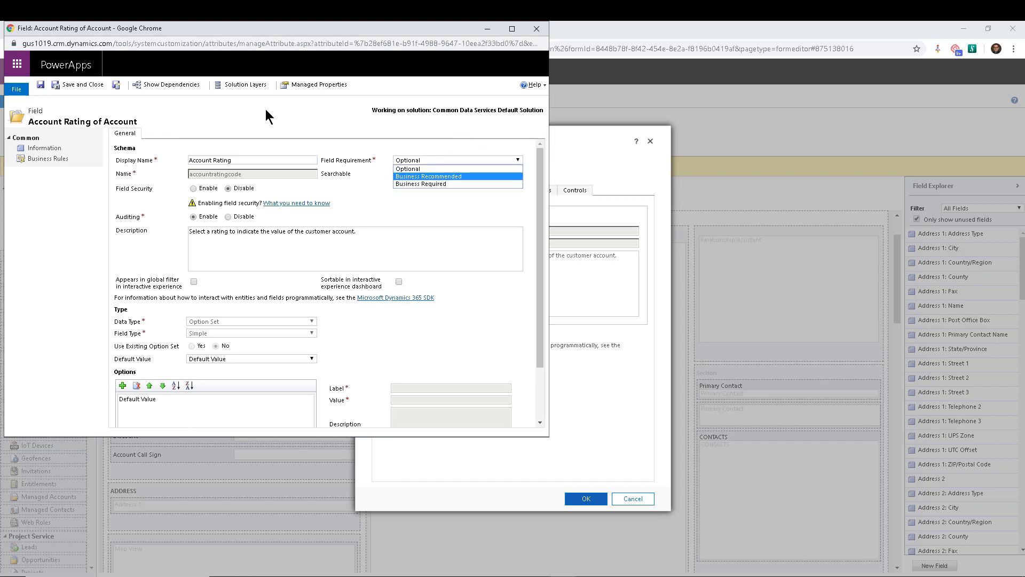
{"action": "left_click", "coordinate": [531, 30]}
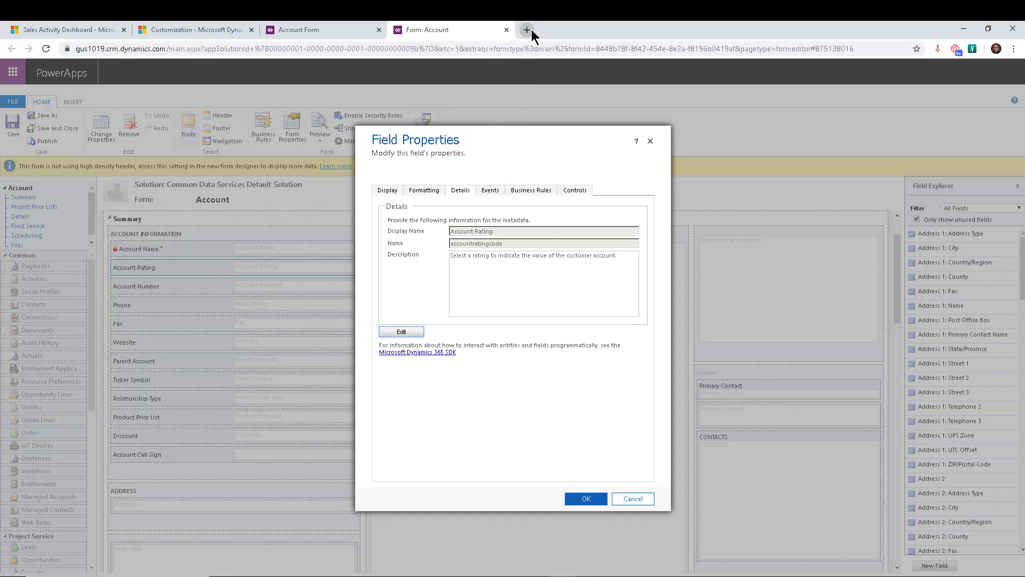
{"action": "left_click", "coordinate": [651, 141]}
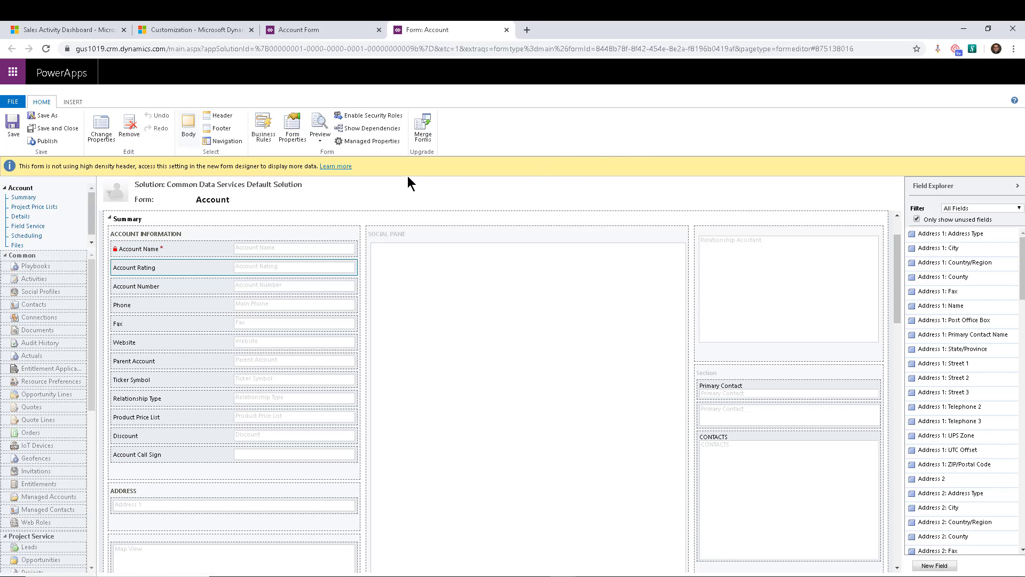
Return to the new form designer and review the Account Rating field's display and formatting options
{"action": "left_click", "coordinate": [329, 33]}
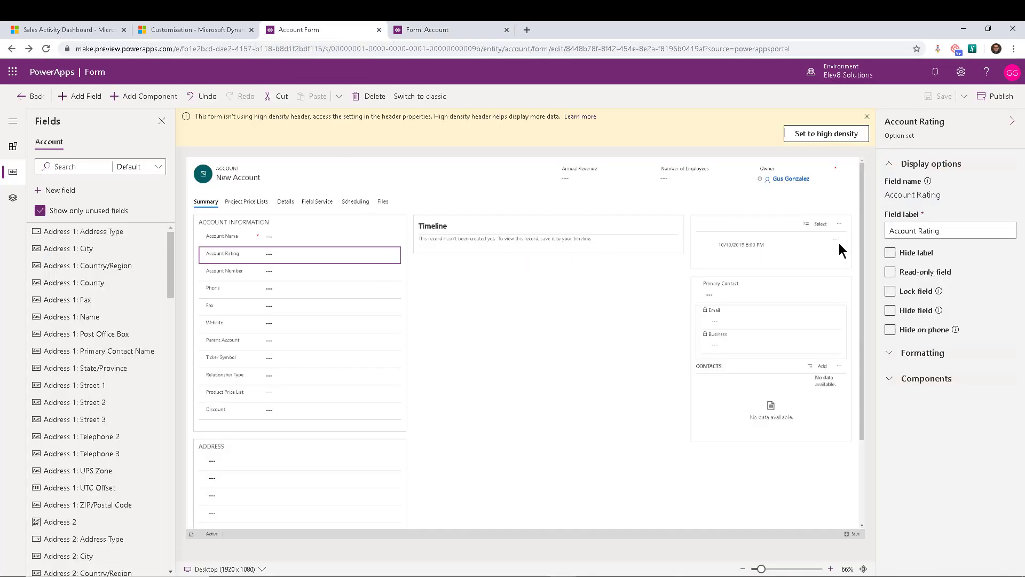
{"action": "left_click", "coordinate": [890, 273]}
{"action": "left_click", "coordinate": [917, 355]}
{"action": "left_click", "coordinate": [917, 355]}
View the event handler settings in the Account Rating field's properties in the classic form editor
{"action": "left_click", "coordinate": [444, 31]}
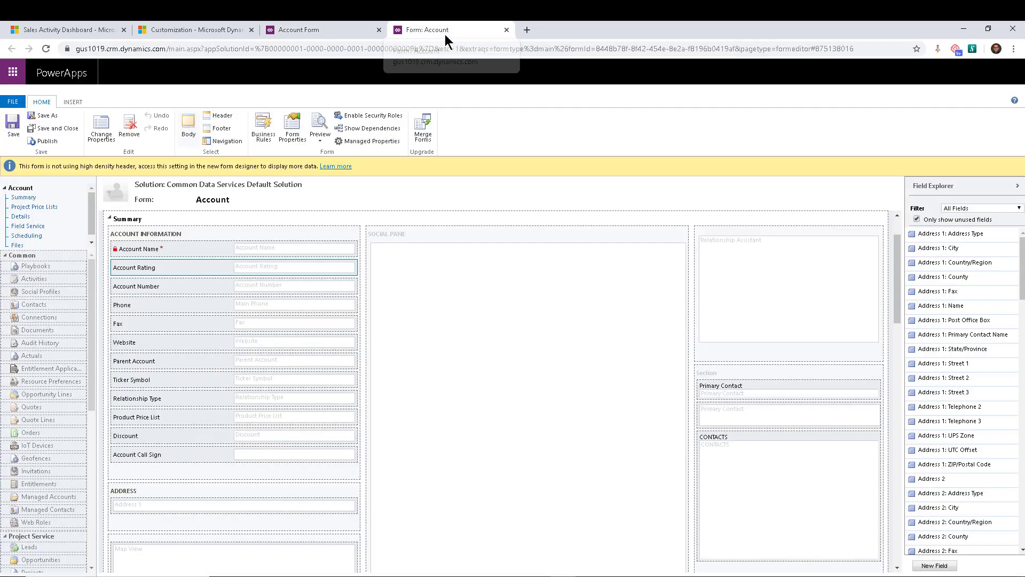
{"action": "double_click", "coordinate": [248, 274]}
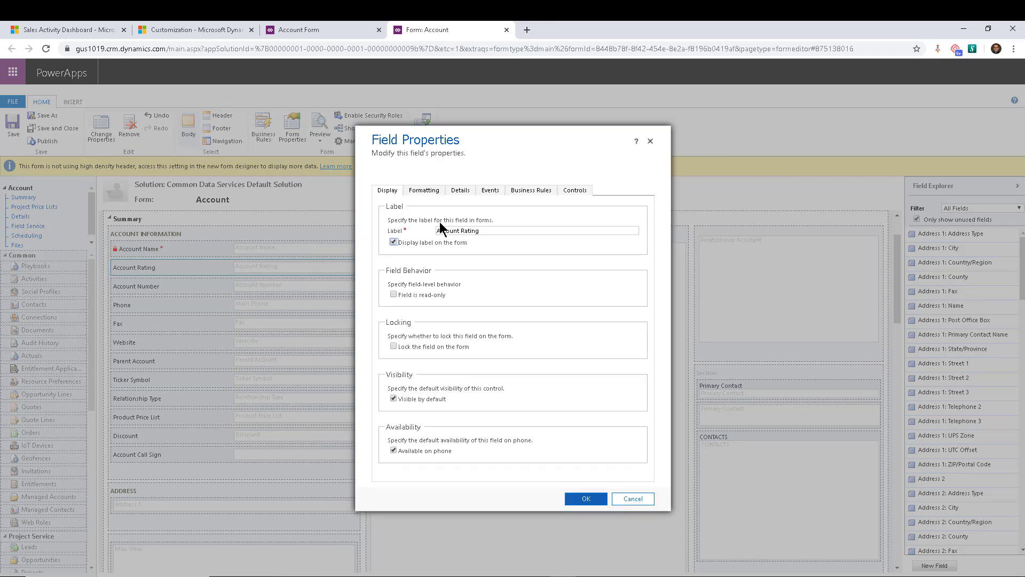
{"action": "left_click", "coordinate": [490, 191]}
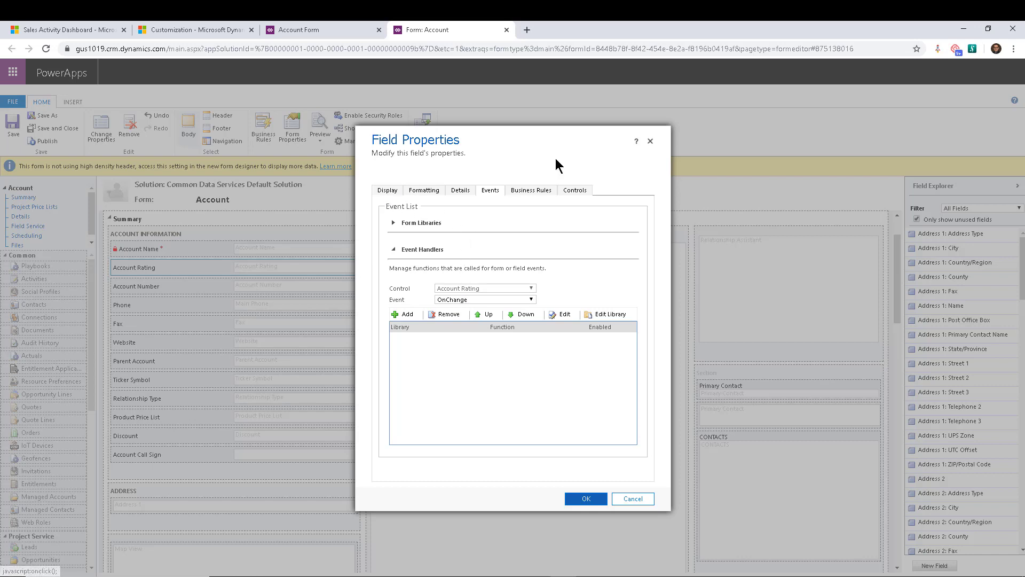
Close the Account Rating field's classic properties and view the available components in the new form designer
{"action": "left_click", "coordinate": [650, 141]}
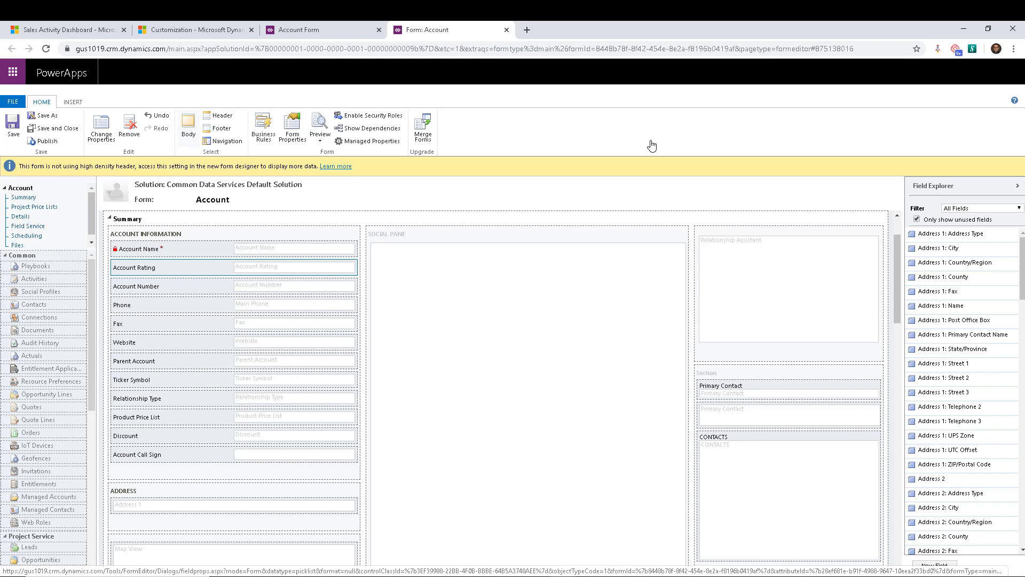
{"action": "left_click", "coordinate": [332, 31]}
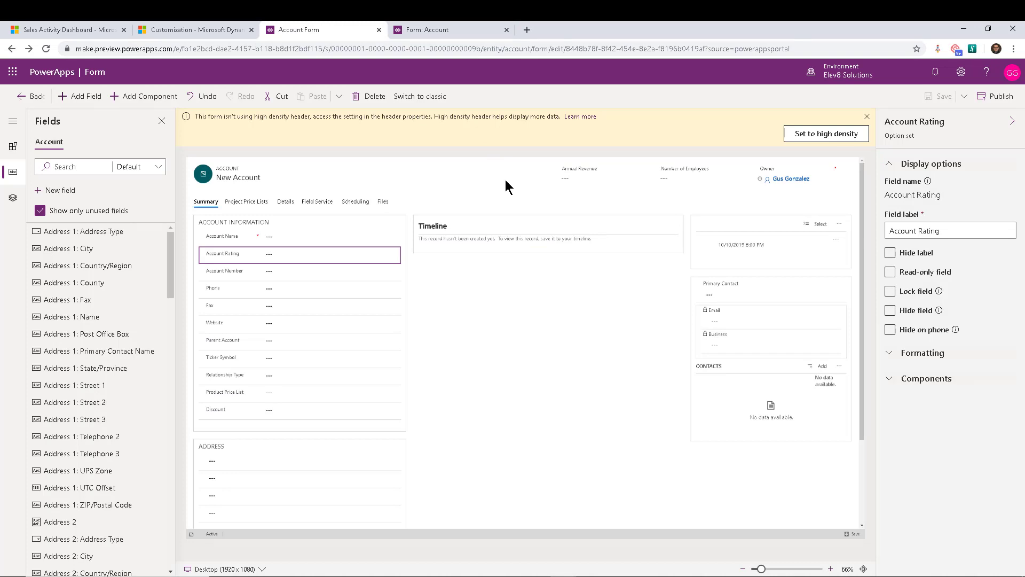
{"action": "left_click_drag", "start_coordinate": [357, 256], "coordinate": [330, 261]}
{"action": "left_click", "coordinate": [143, 99]}
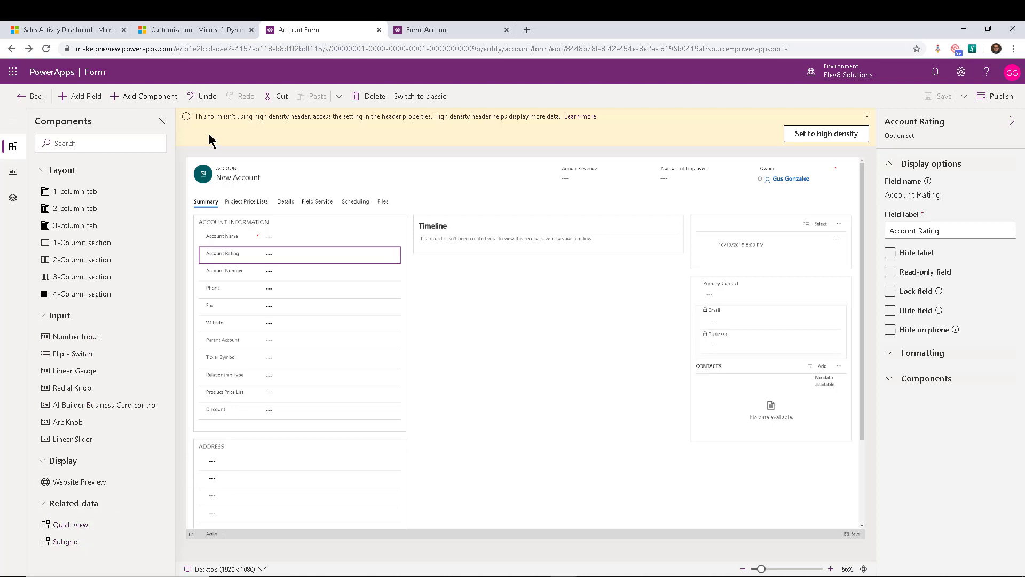
Select the form's Summary tab section, then hide the components list and dismiss the high density header notice
{"action": "left_click", "coordinate": [461, 325]}
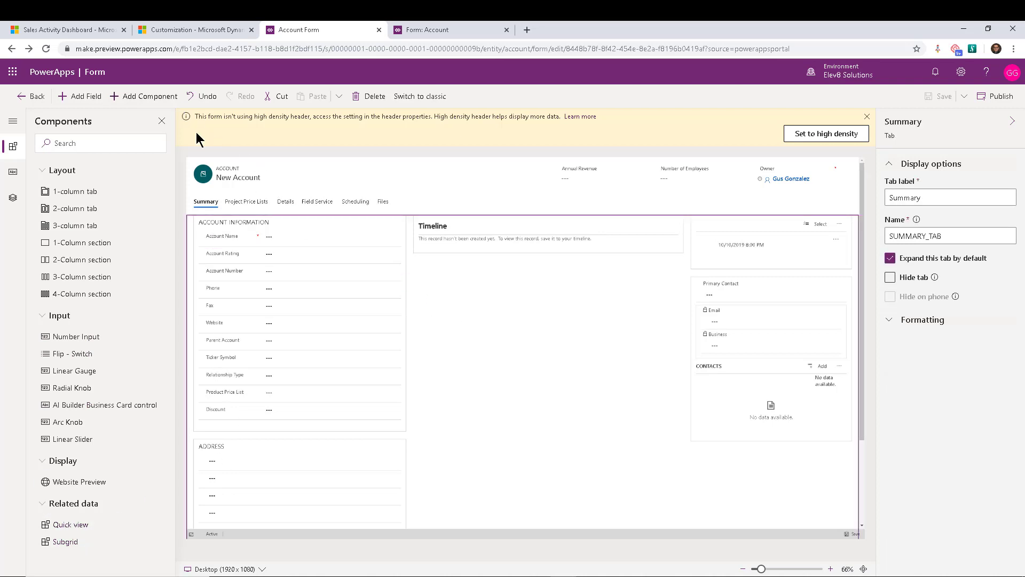
{"action": "left_click", "coordinate": [161, 121]}
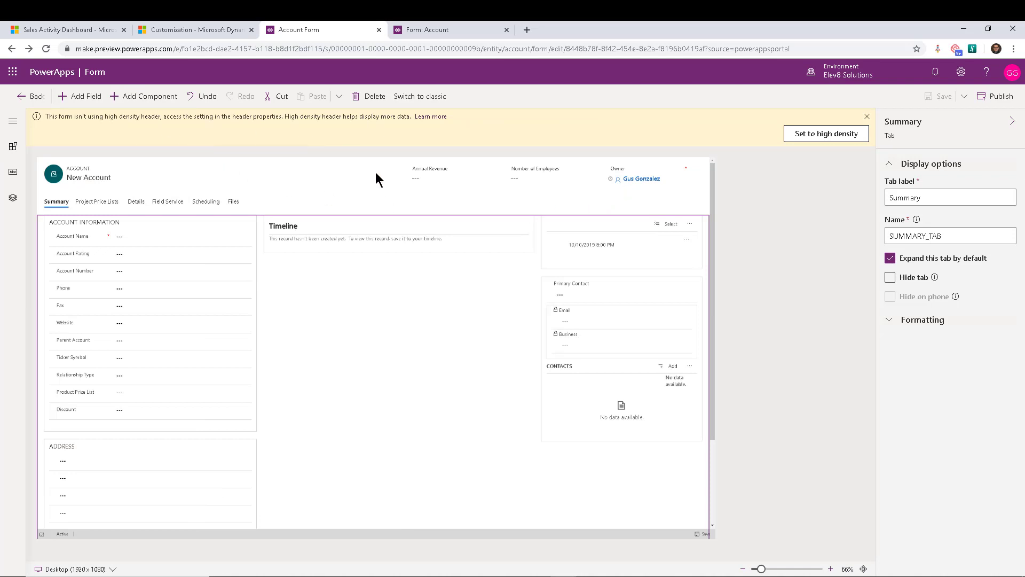
{"action": "left_click", "coordinate": [867, 117]}
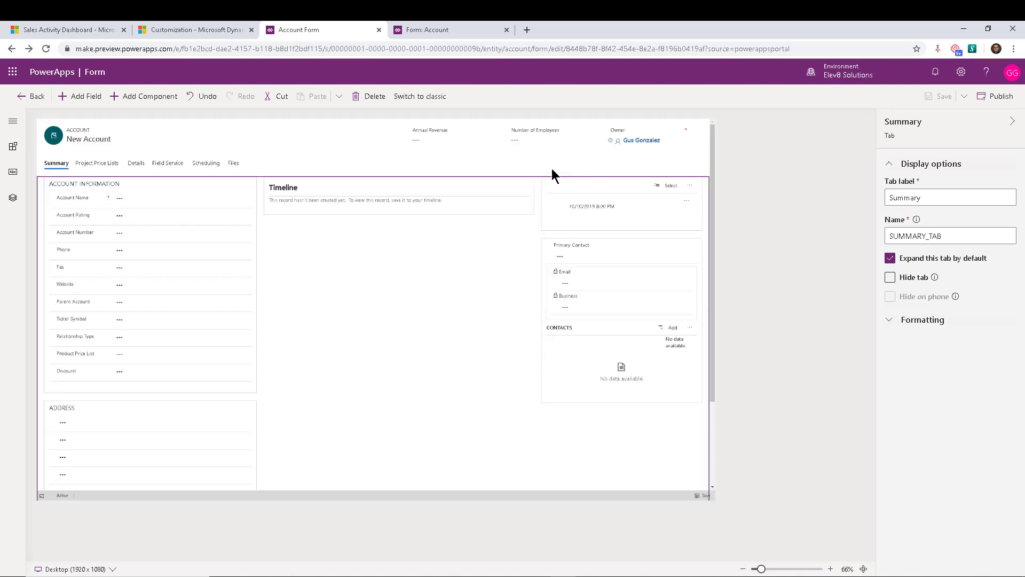
View the properties of the Annual Revenue and Number of Employees header fields and expand the designer's navigation labels
{"action": "left_click", "coordinate": [421, 141]}
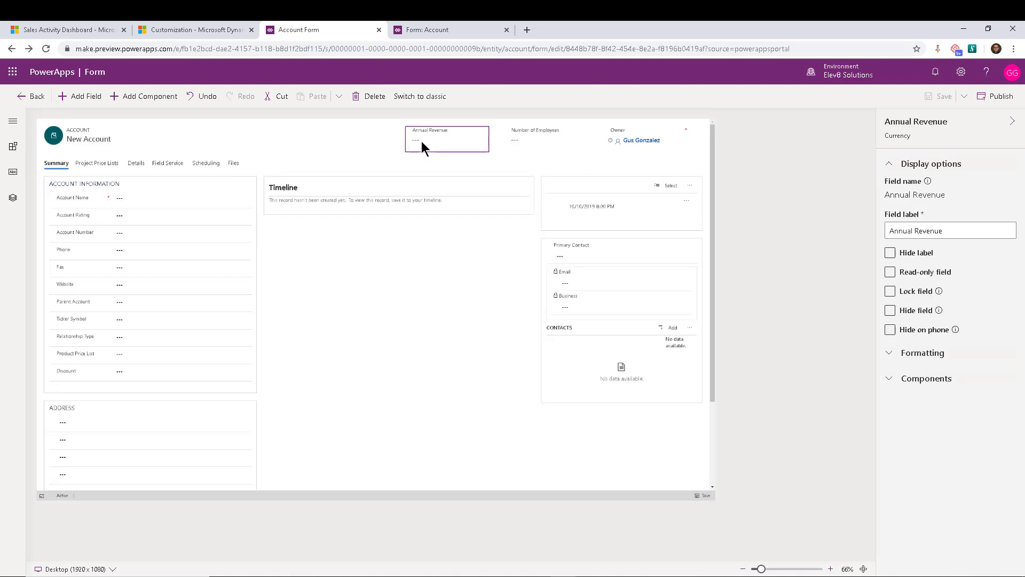
{"action": "left_click", "coordinate": [514, 143]}
{"action": "left_click", "coordinate": [439, 134]}
{"action": "left_click", "coordinate": [12, 121]}
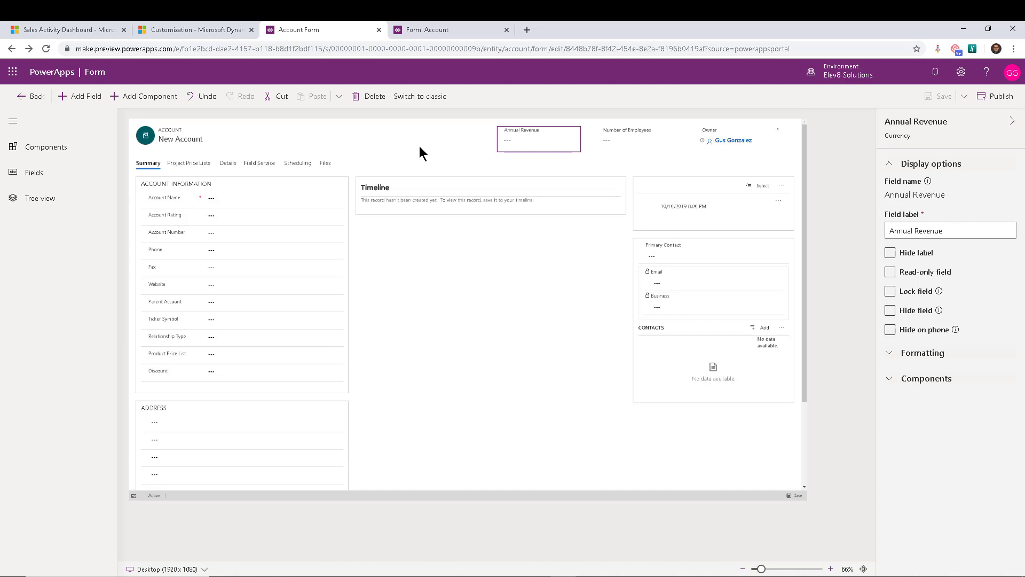
Switch to the classic form editor and open the new field window twice, closing it each time without creating a field
{"action": "left_click", "coordinate": [429, 31]}
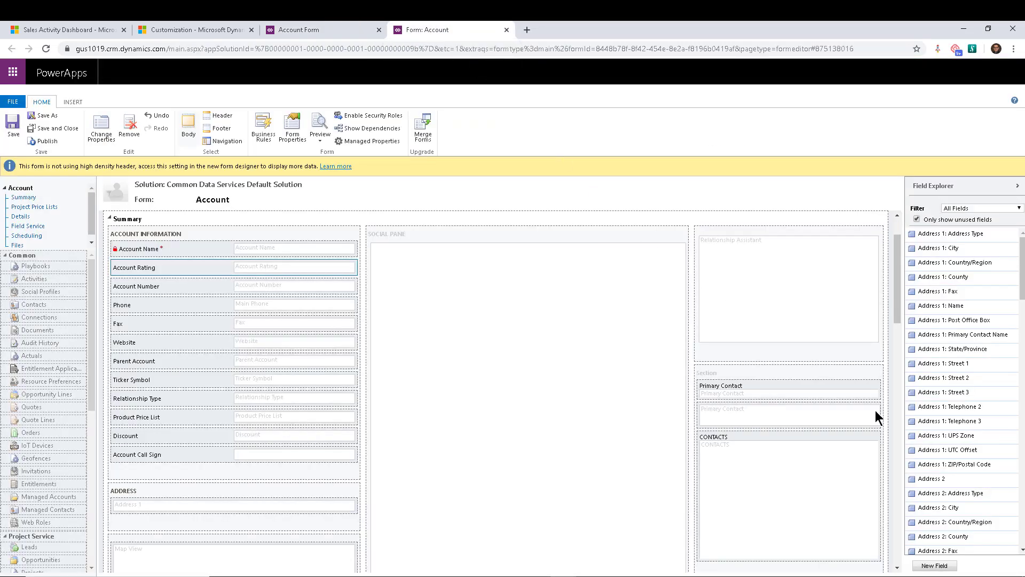
{"action": "left_click", "coordinate": [934, 565]}
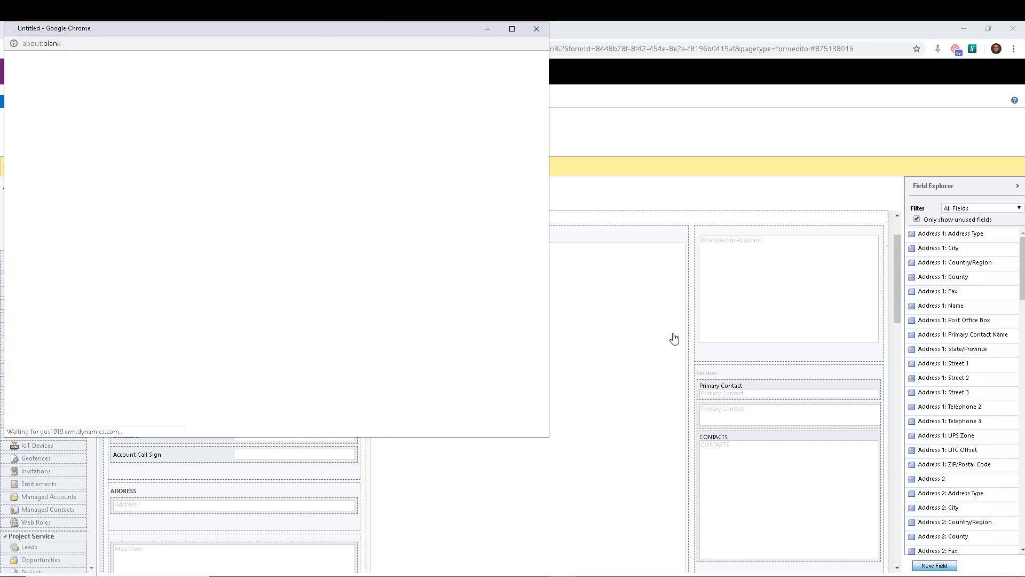
{"action": "left_click", "coordinate": [536, 32]}
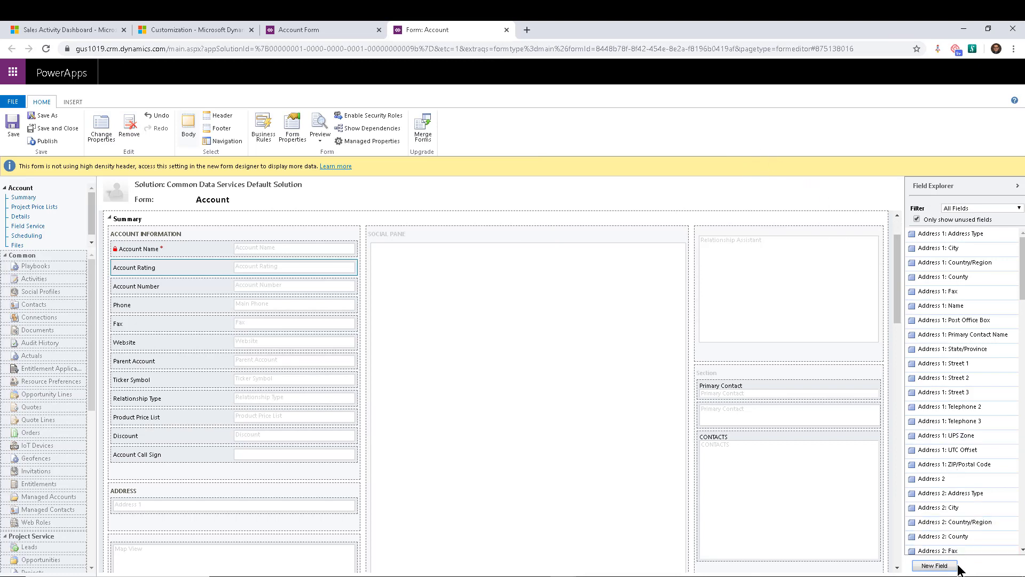
{"action": "left_click", "coordinate": [934, 566]}
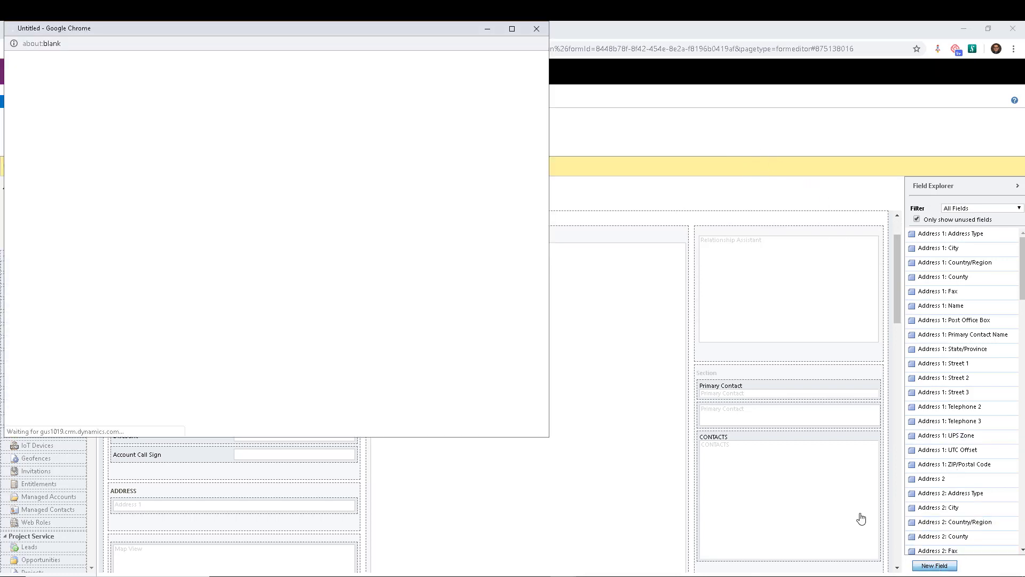
{"action": "left_click", "coordinate": [531, 29]}
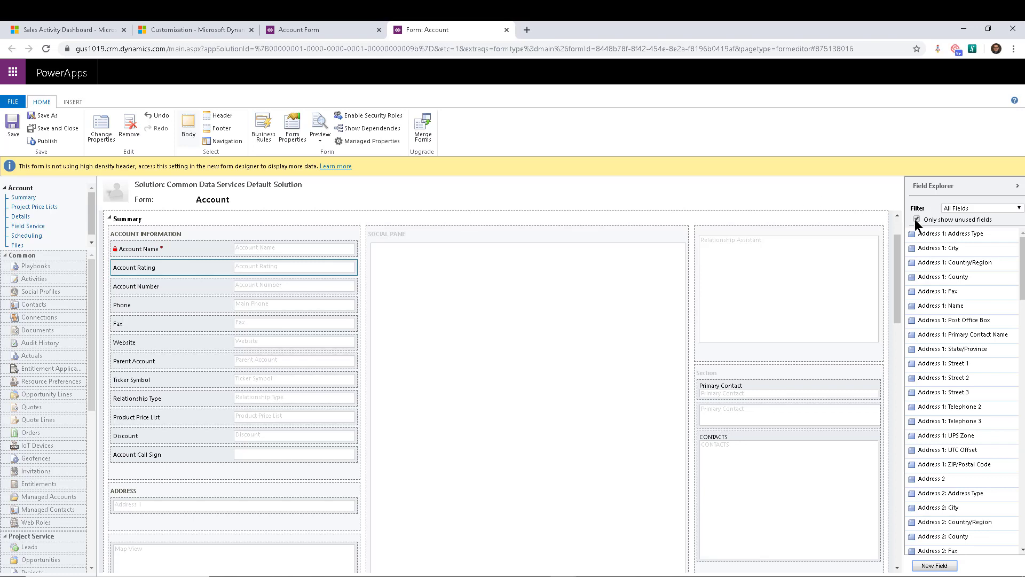
Return to the new form designer and show the Account entity's field list
{"action": "left_click", "coordinate": [328, 31]}
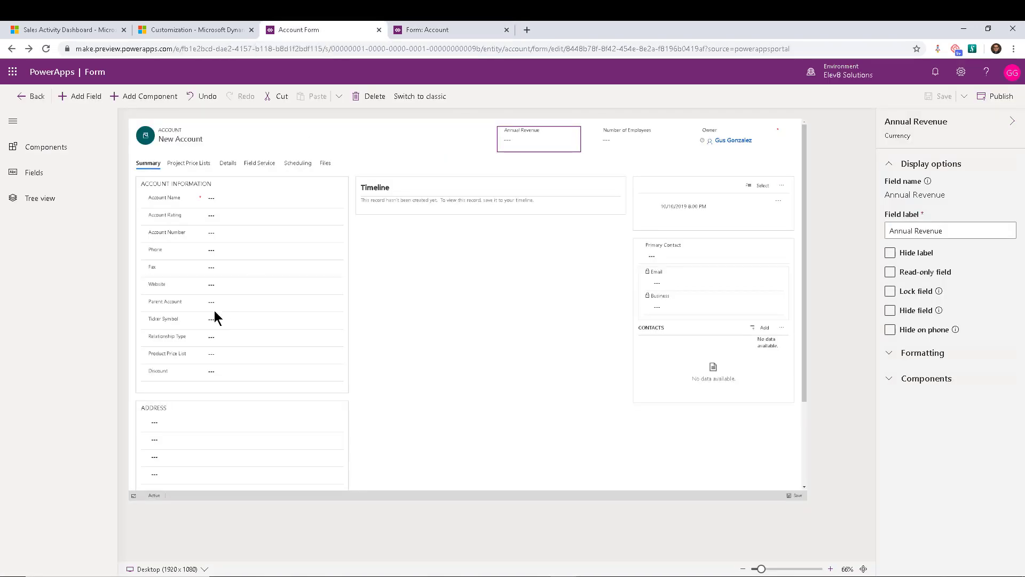
{"action": "left_click", "coordinate": [45, 178]}
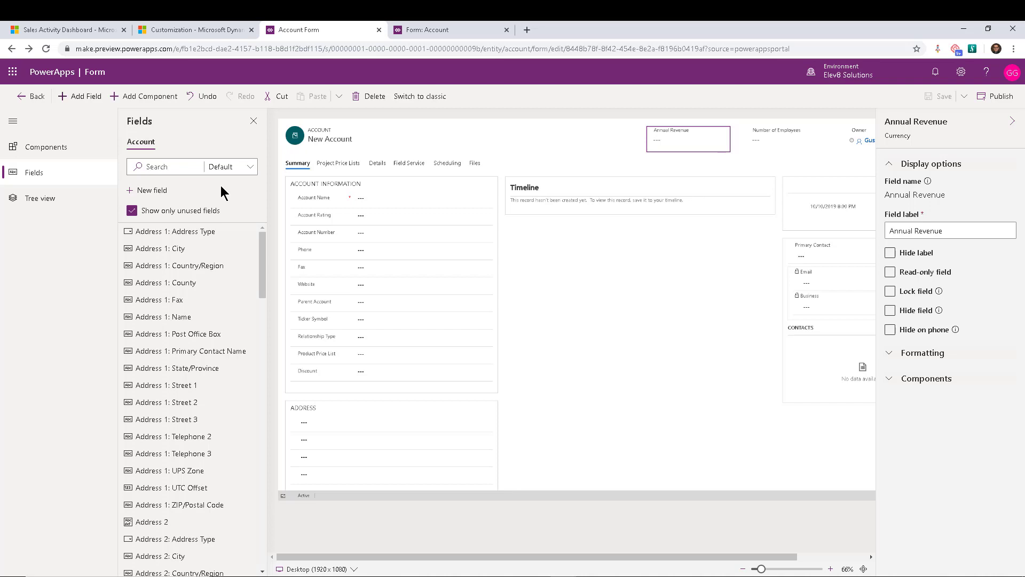
View the desktop client preview options in the classic form editor, then return to the new form designer
{"action": "left_click", "coordinate": [410, 29]}
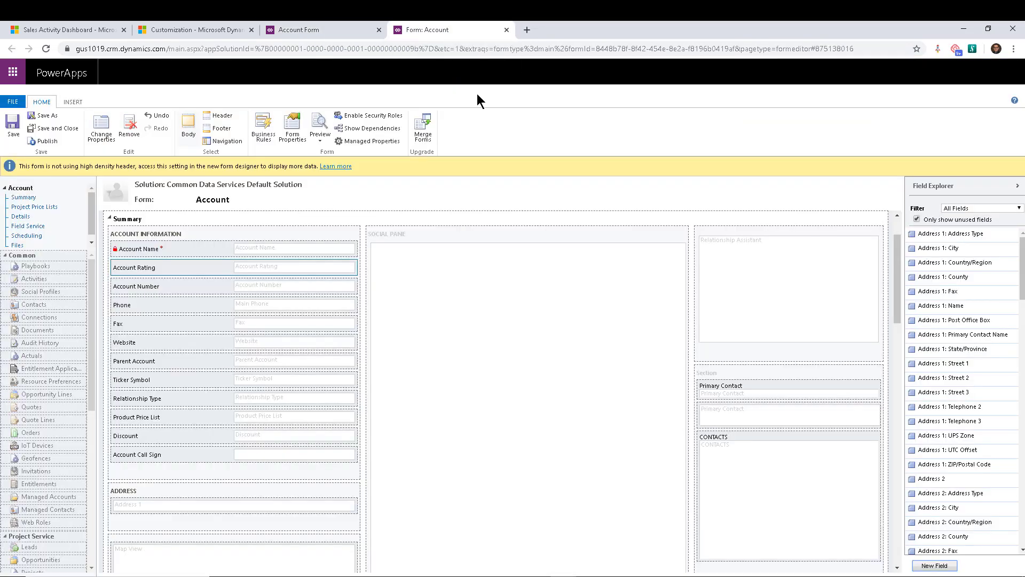
{"action": "left_click", "coordinate": [320, 133]}
{"action": "mouse_move", "coordinate": [336, 153]}
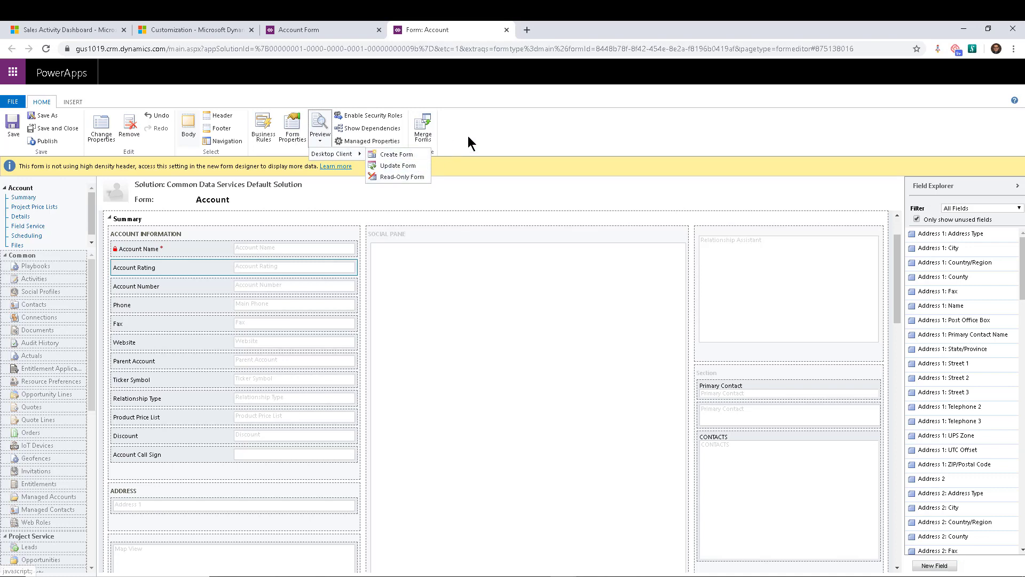
{"action": "left_click", "coordinate": [320, 31]}
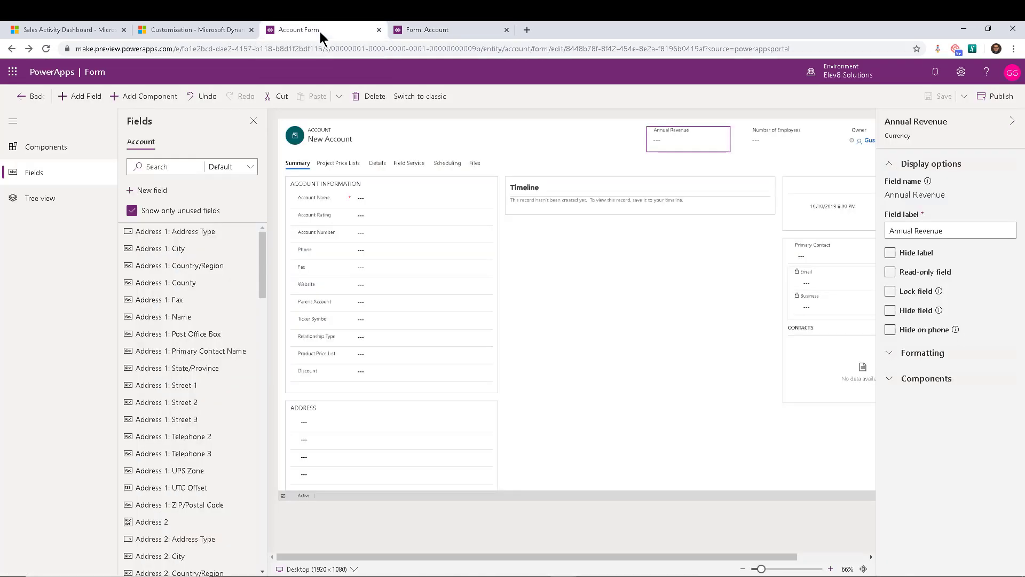